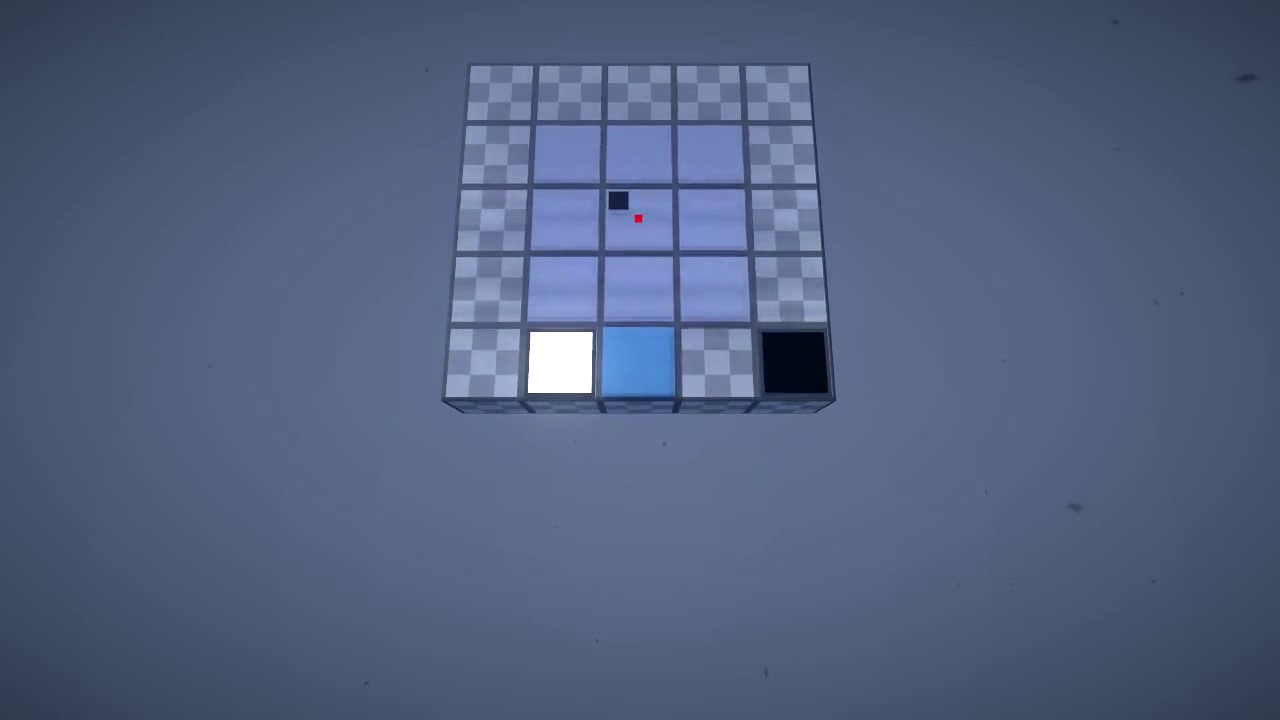
Step: Roll the block up twice, test the centre cell, then roll down toward the white goal
{"action": "key", "text": "Up"}
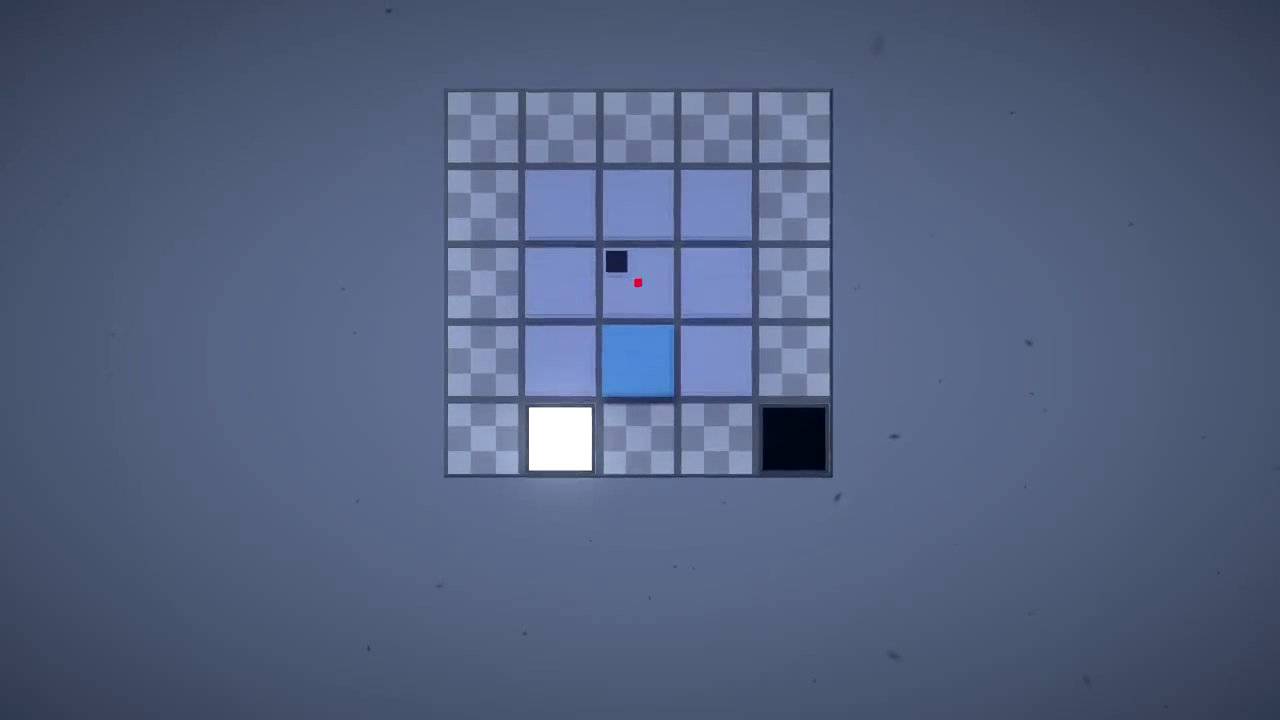
{"action": "key", "text": "Up"}
{"action": "key", "text": "Down"}
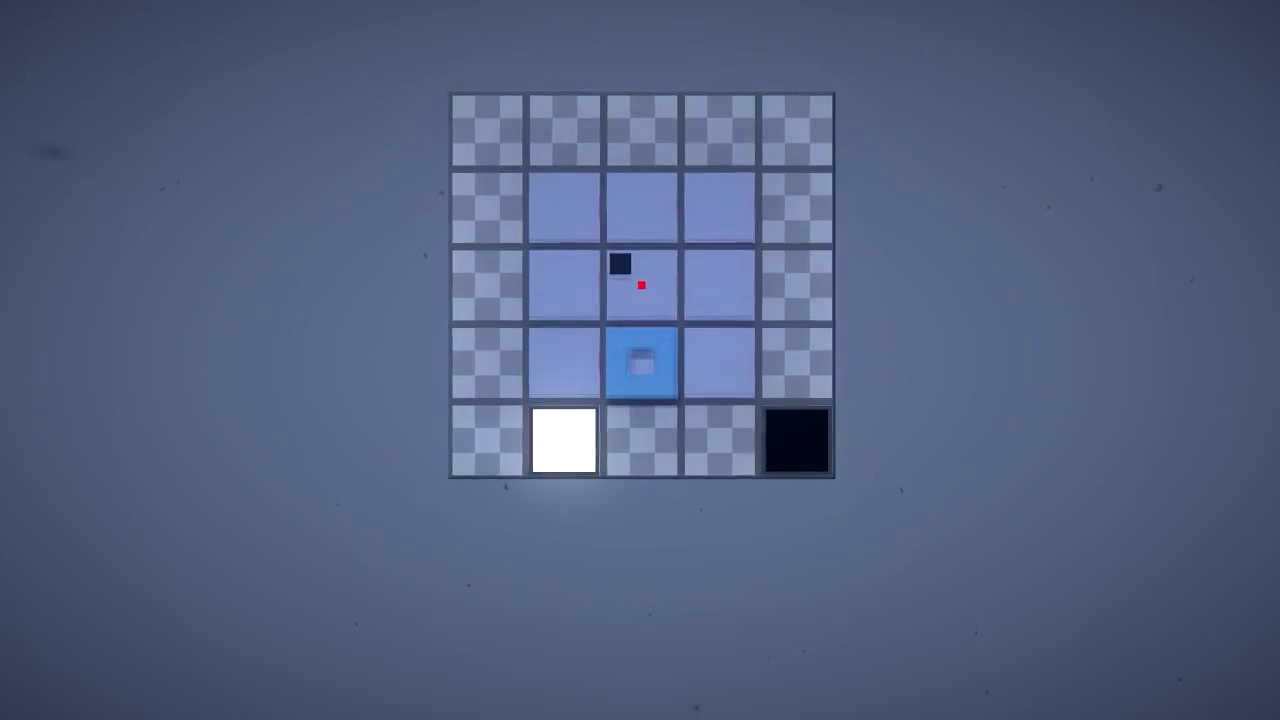
{"action": "key", "text": "Down"}
Step: Roll left onto the white goal, then right and up into the dark corner tile
{"action": "key", "text": "Left"}
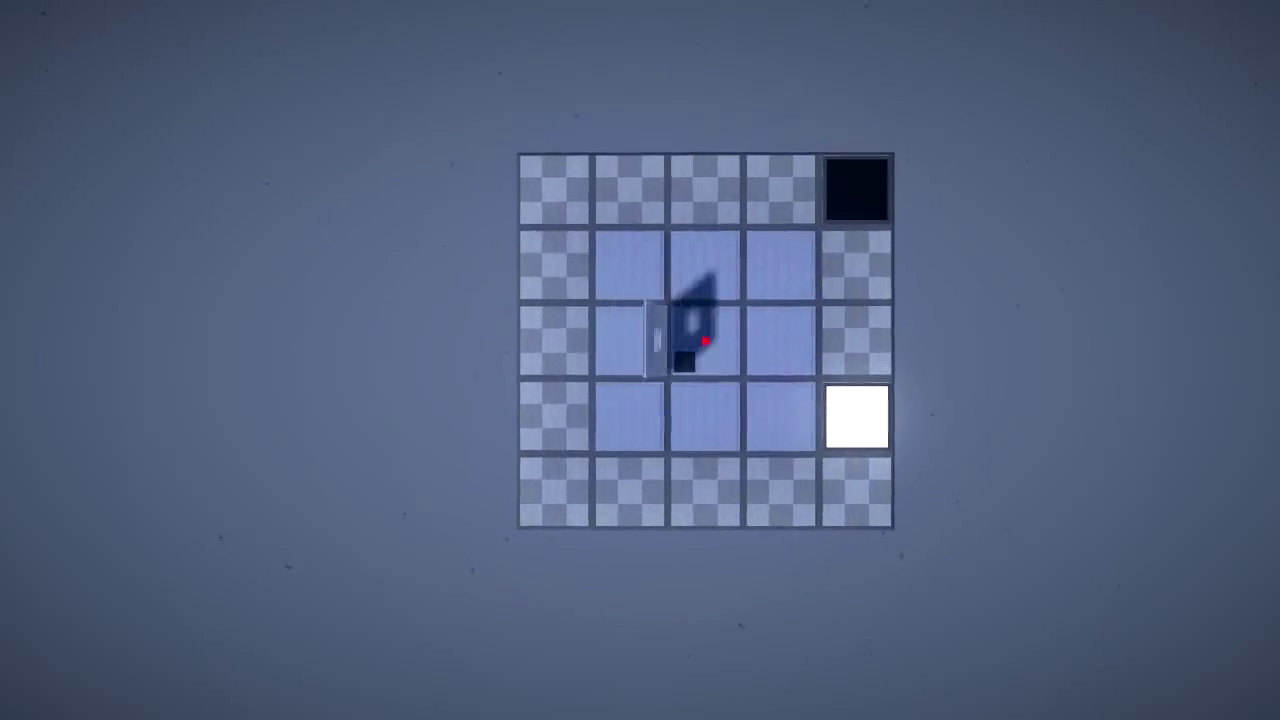
{"action": "key", "text": "Right"}
{"action": "key", "text": "Up"}
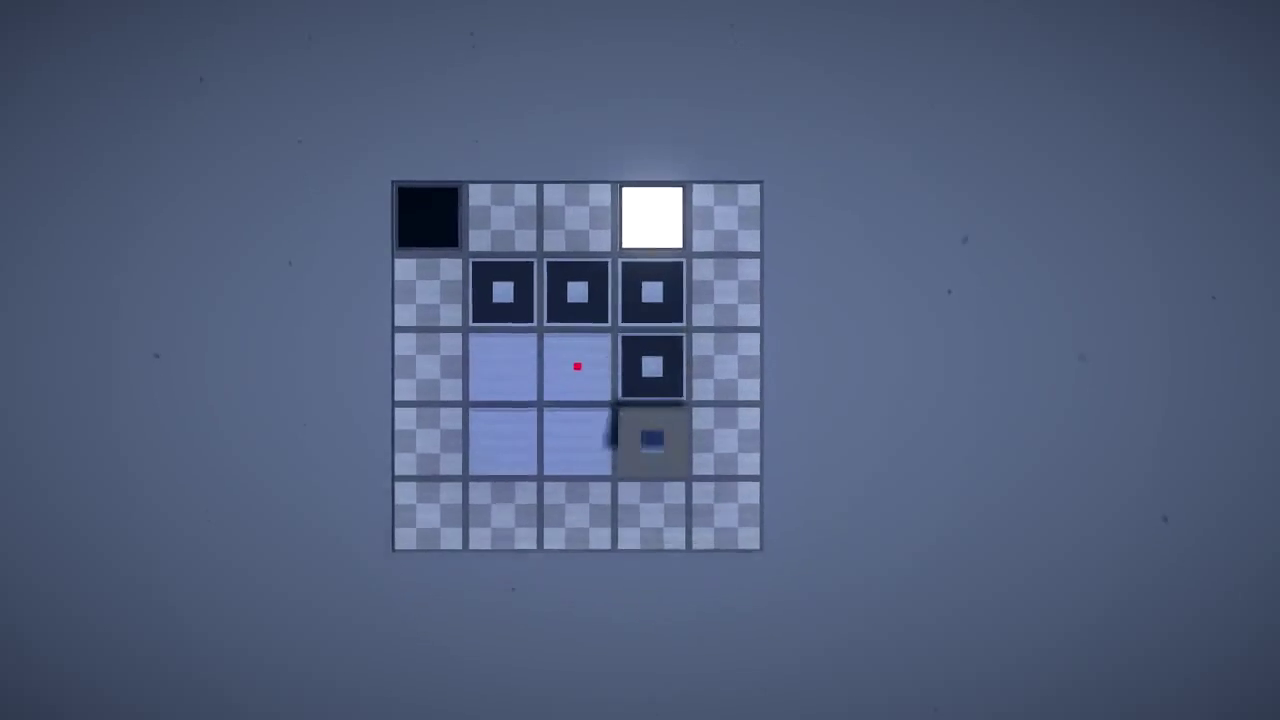
Step: Roll the block right, left, up, right and down, painting the inner ring dark
{"action": "key", "text": "Left"}
{"action": "key", "text": "Left"}
{"action": "key", "text": "Up"}
{"action": "key", "text": "Up"}
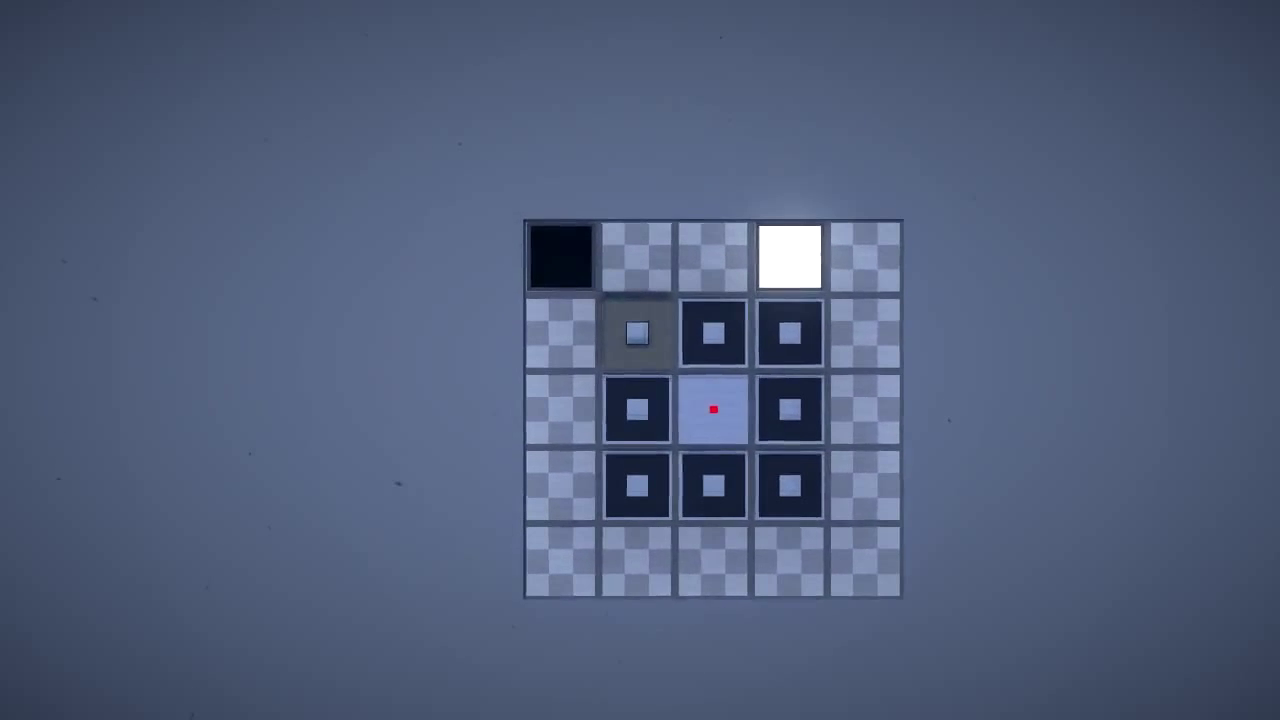
{"action": "key", "text": "Right"}
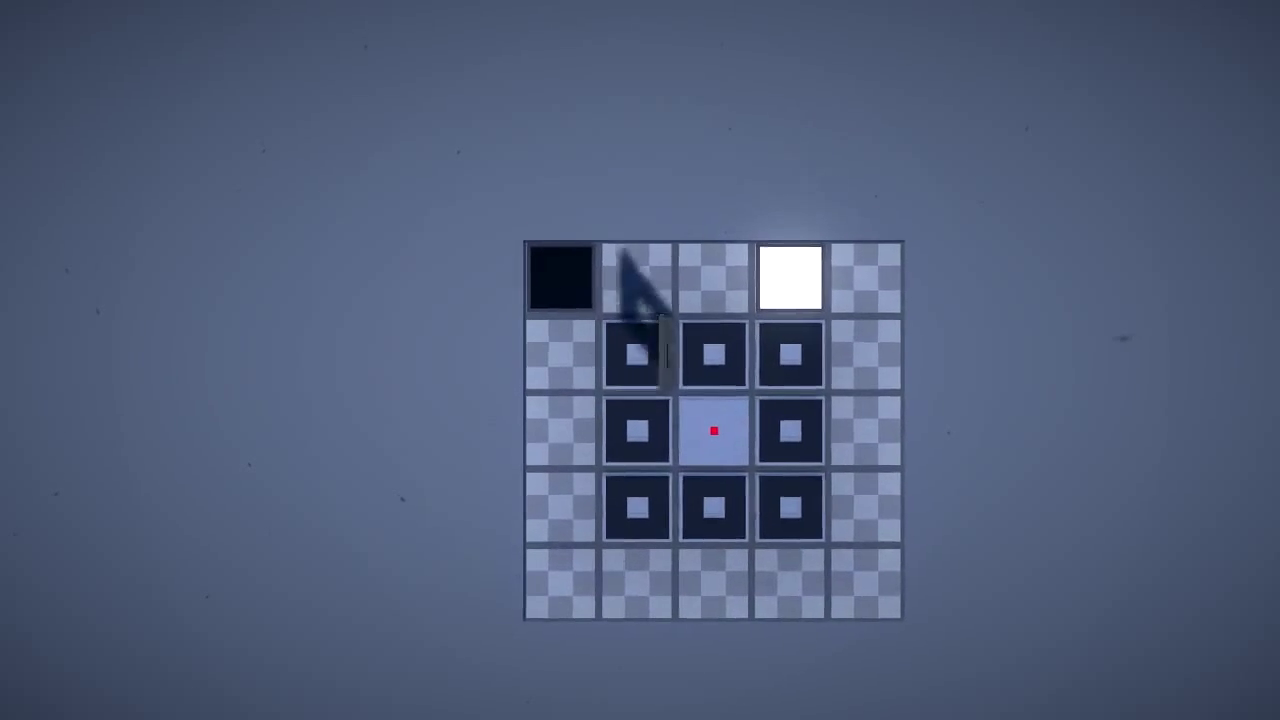
{"action": "key", "text": "Right"}
{"action": "key", "text": "Down"}
{"action": "key", "text": "Down"}
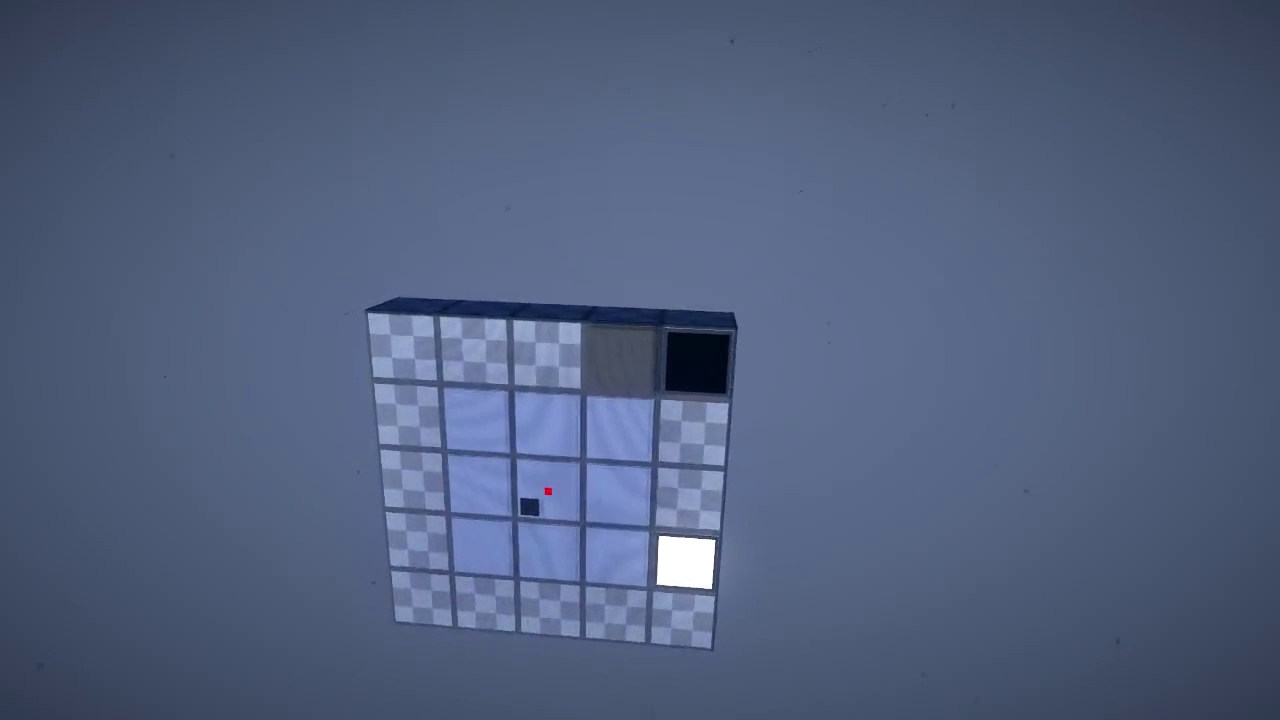
Step: Roll the tile down, left and down to finish darkening the inner ring
{"action": "key", "text": "Down"}
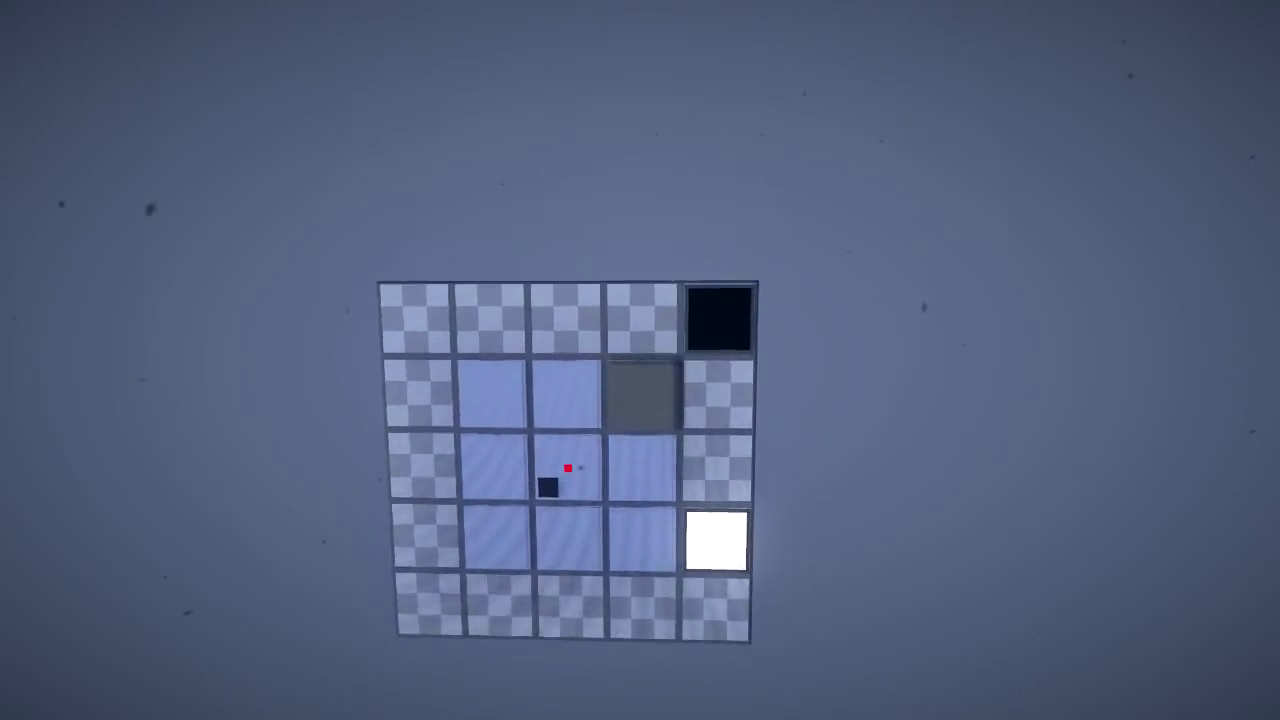
{"action": "key", "text": "Left"}
{"action": "key", "text": "Down"}
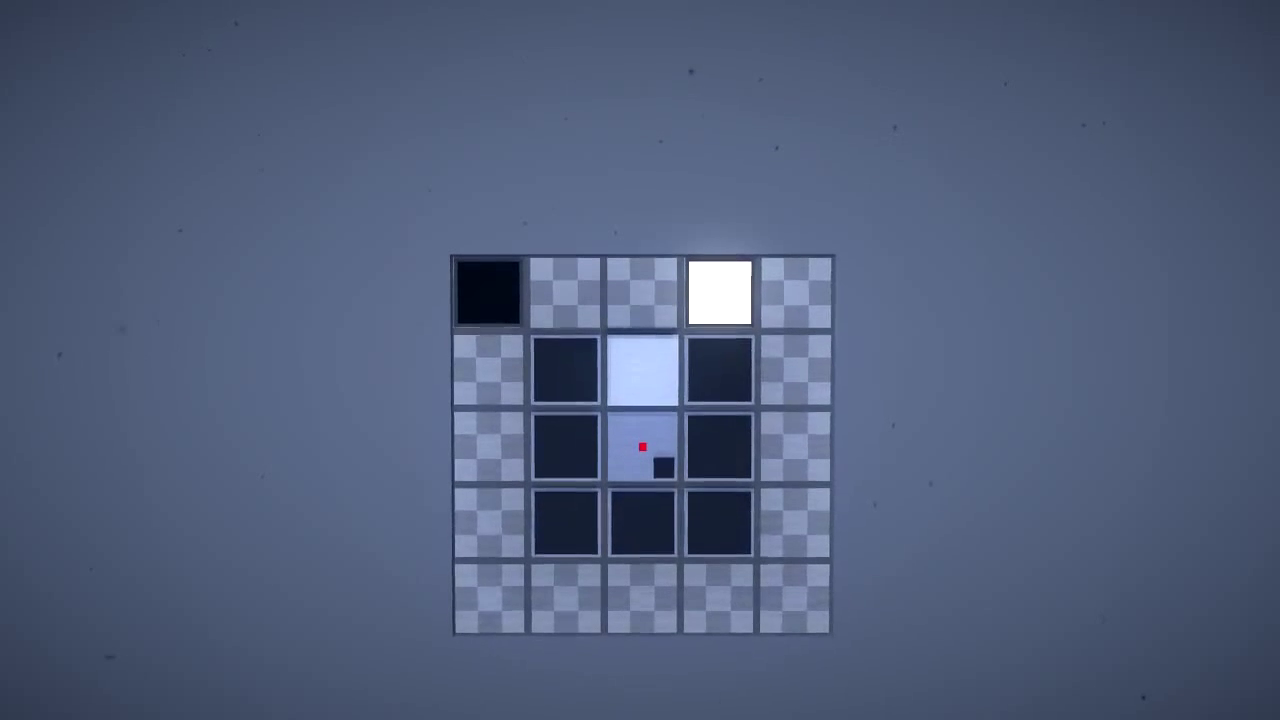
Step: Roll down into the centre cell, then up twice onto the top-row exit tile
{"action": "key", "text": "Down"}
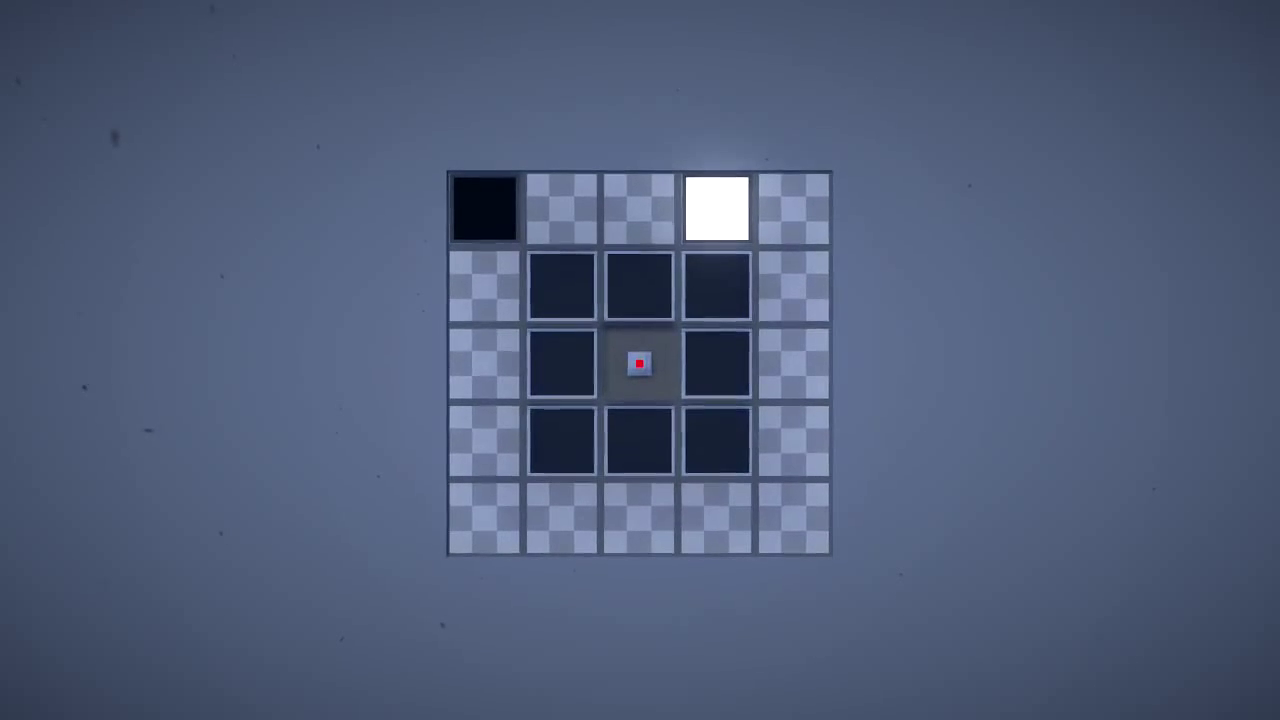
{"action": "key", "text": "Up"}
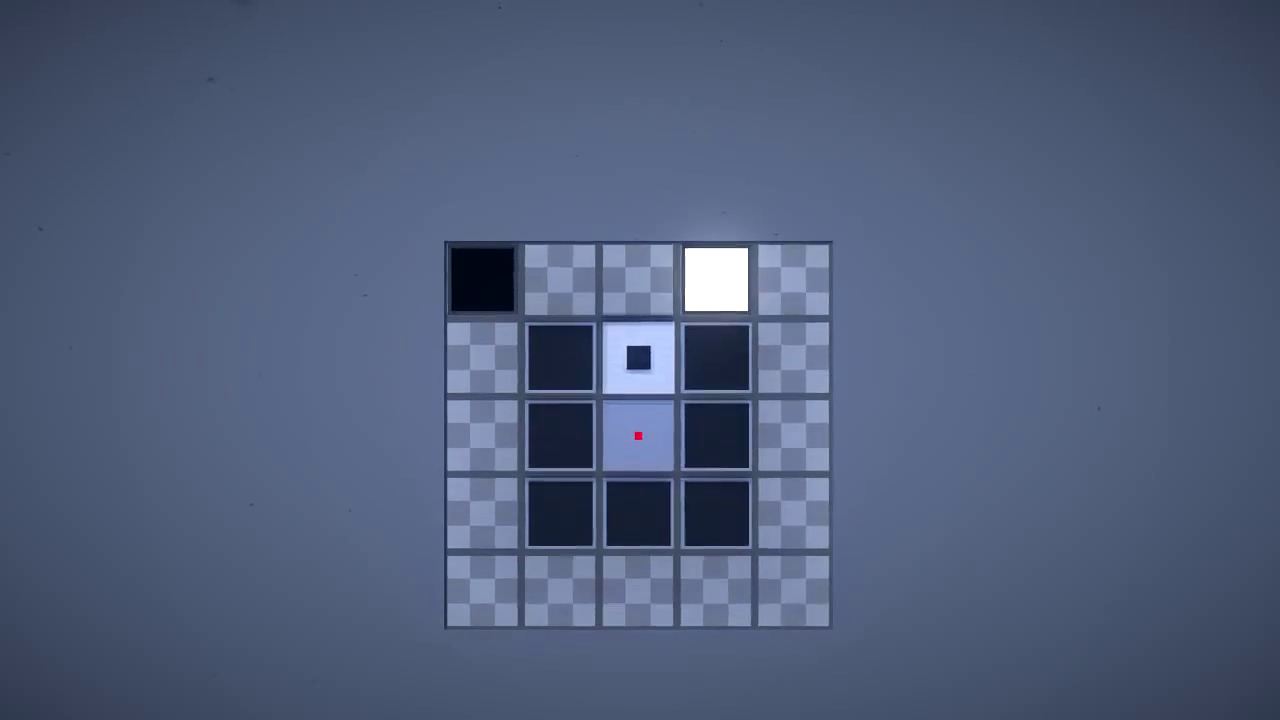
{"action": "key", "text": "Up"}
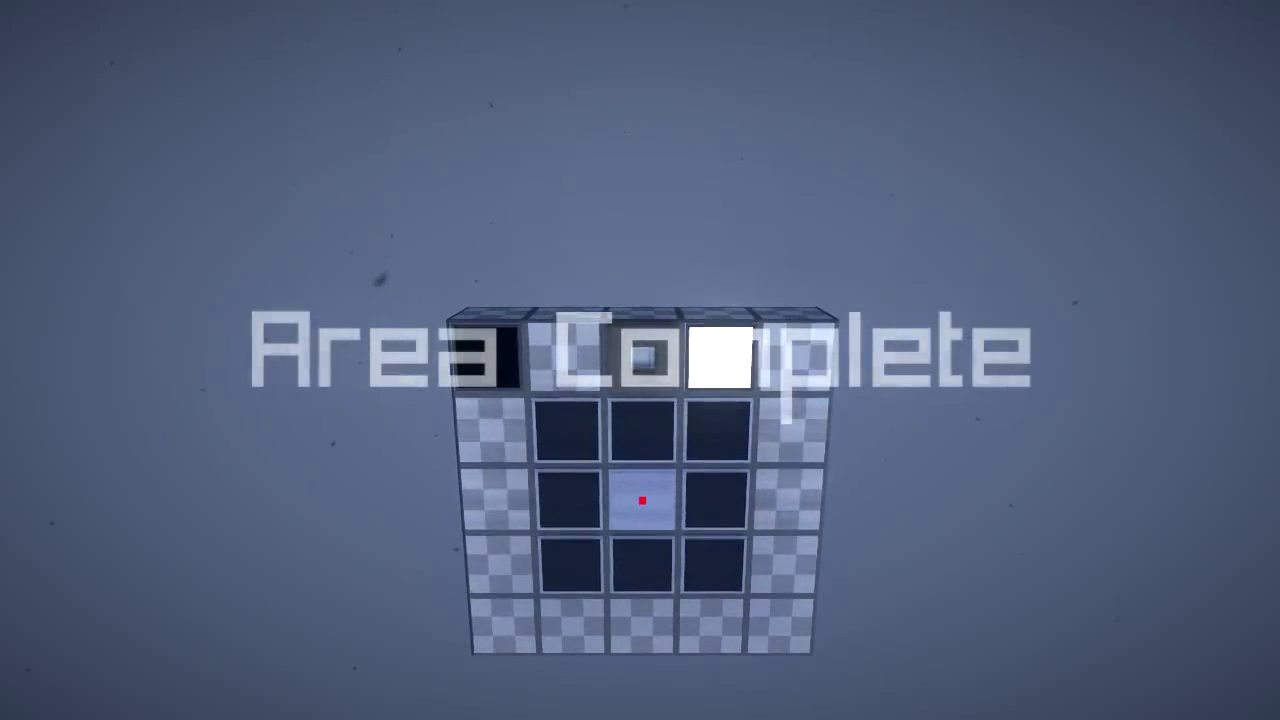